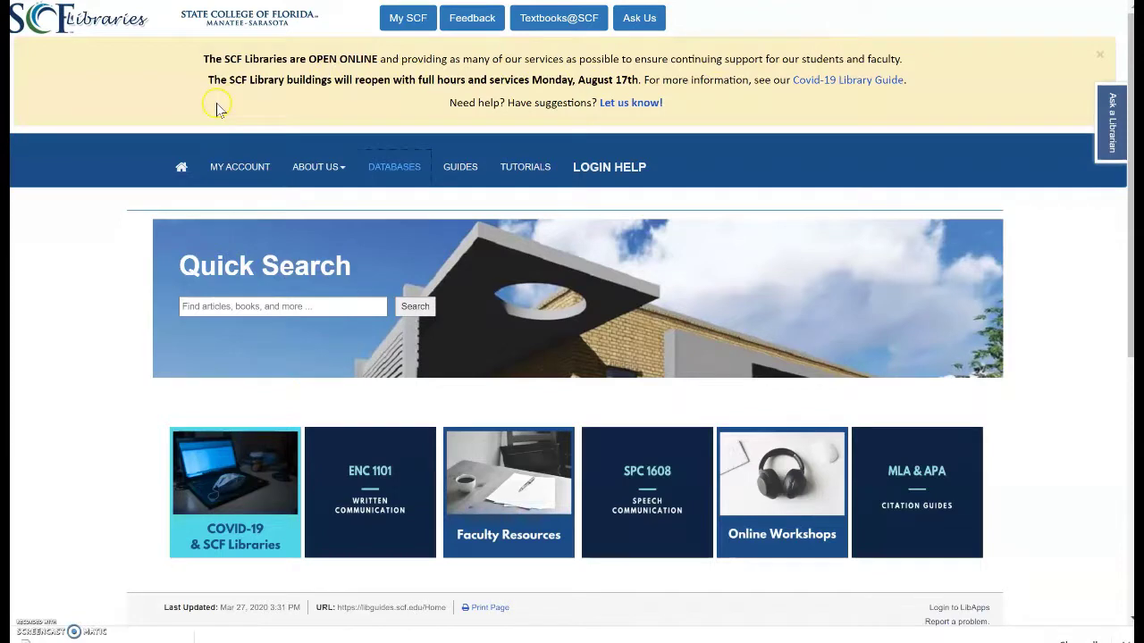
# - Open JSTOR from the library's database list, narrowed to databases starting with J
pyautogui.click(404, 176)
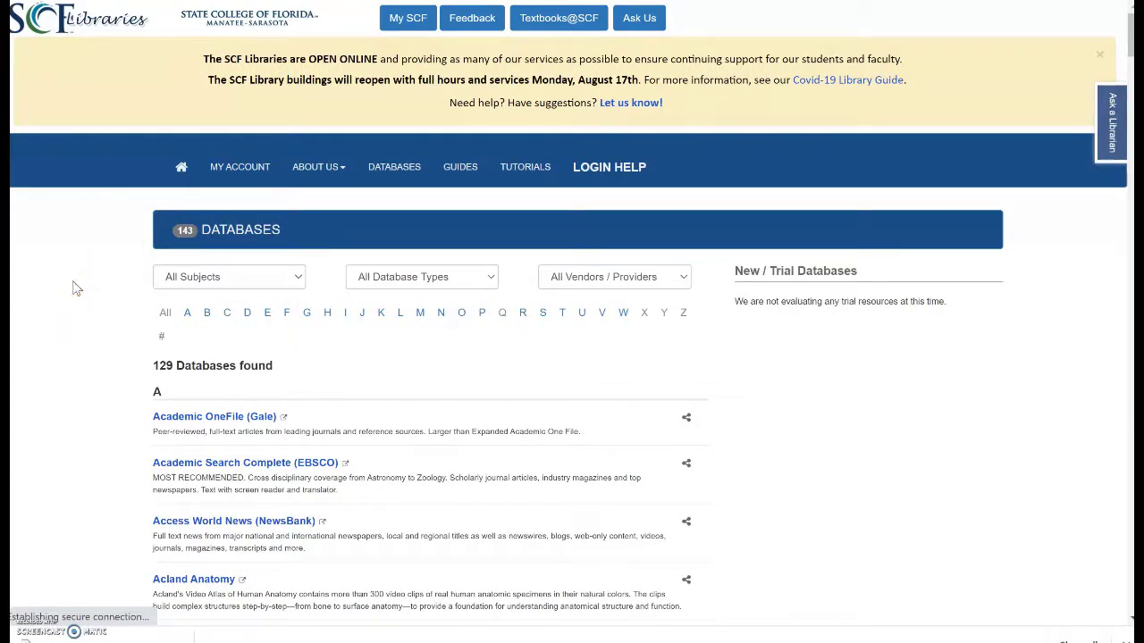
pyautogui.click(362, 315)
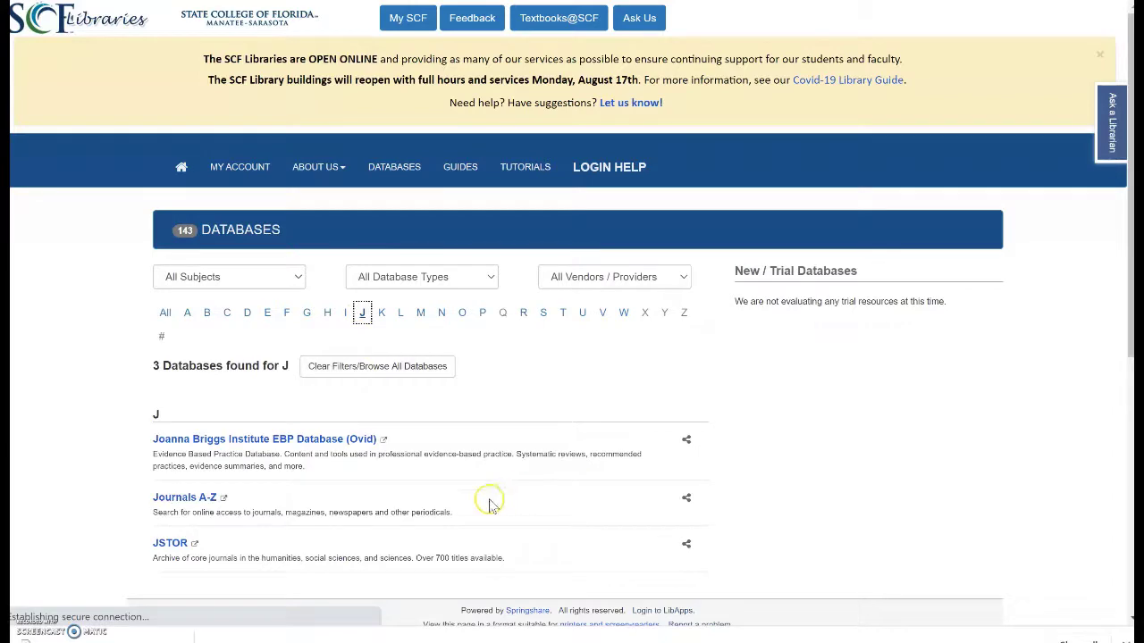
pyautogui.click(186, 545)
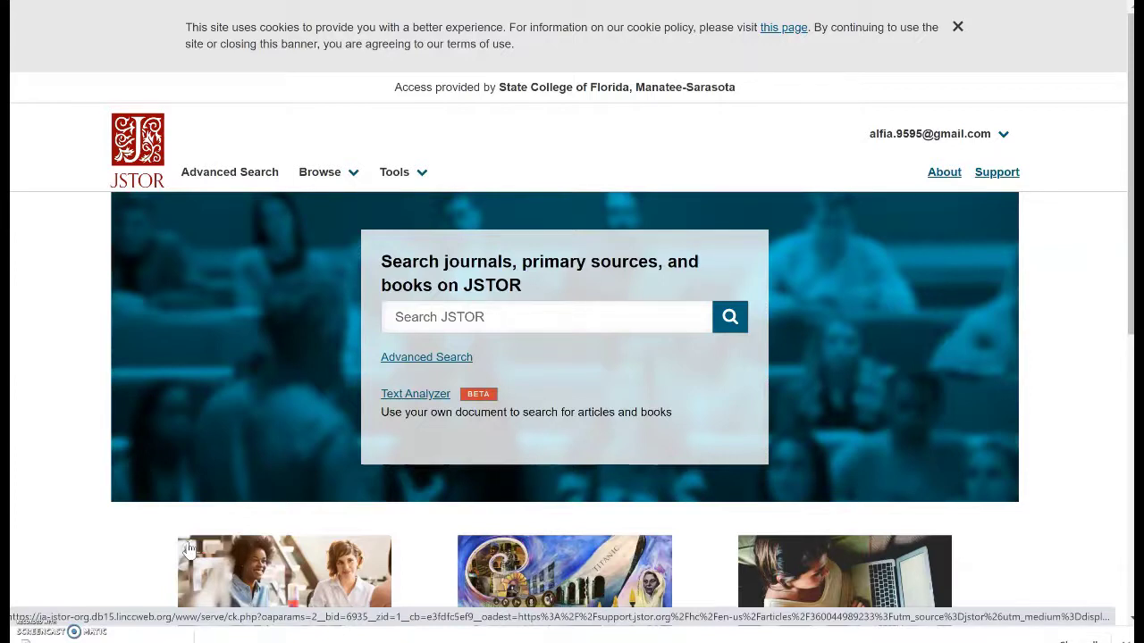
# - Search JSTOR for the exact phrase "Fairy Tales" in quotation marks
pyautogui.click(408, 327)
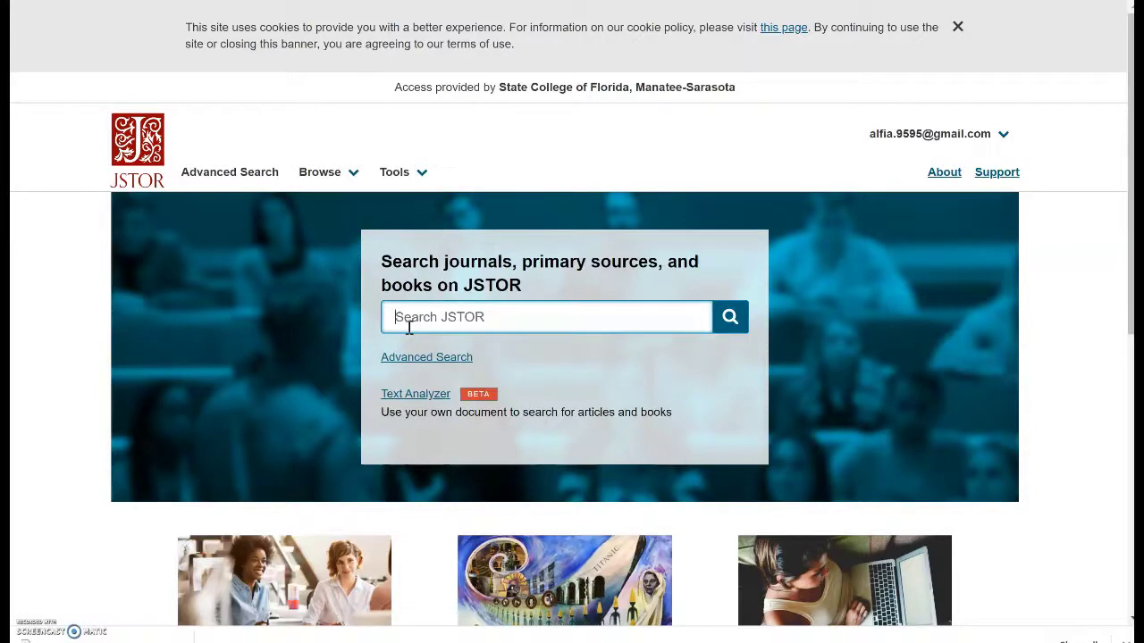
pyautogui.write('Fai')
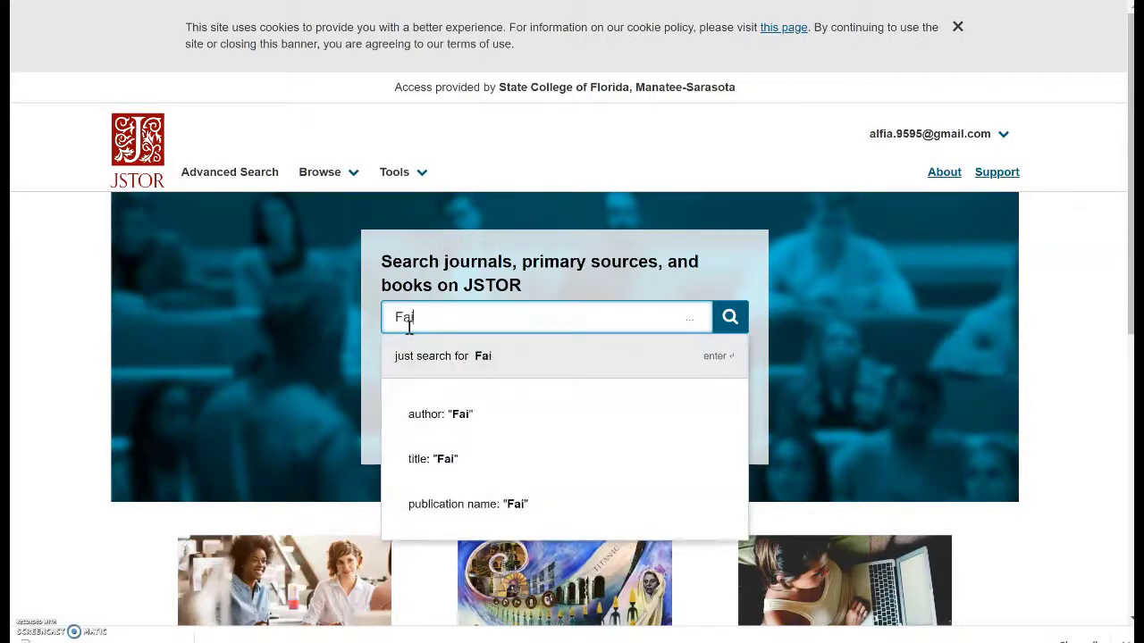
pyautogui.write('ry Ta')
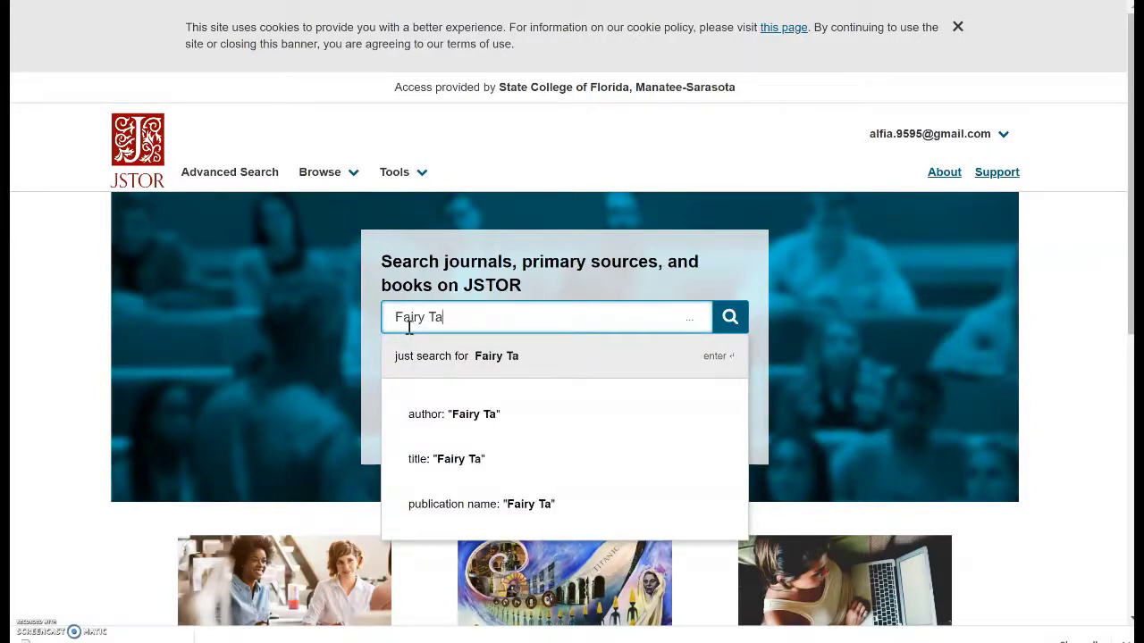
pyautogui.write('les')
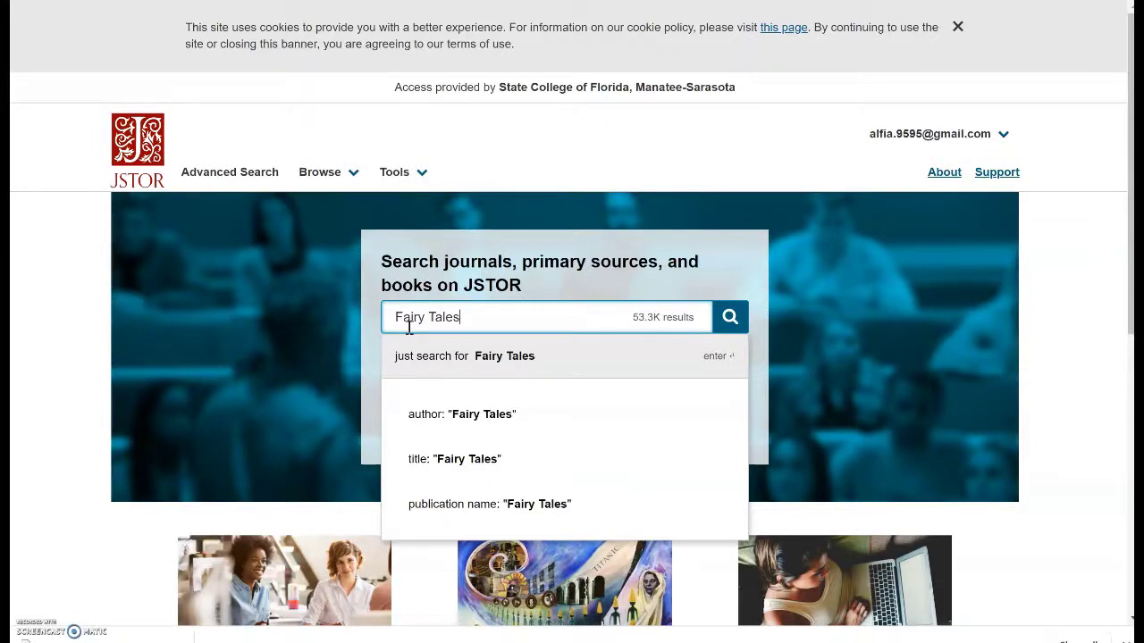
pyautogui.click(394, 317)
pyautogui.write('"')
pyautogui.click(483, 318)
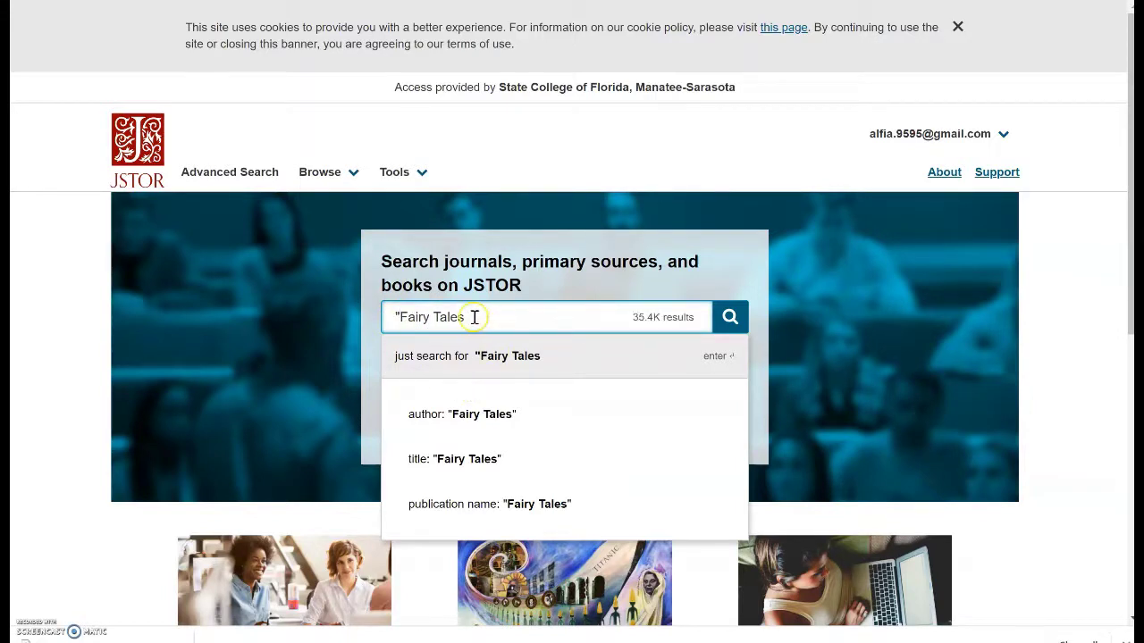
pyautogui.write('"')
pyautogui.click(735, 323)
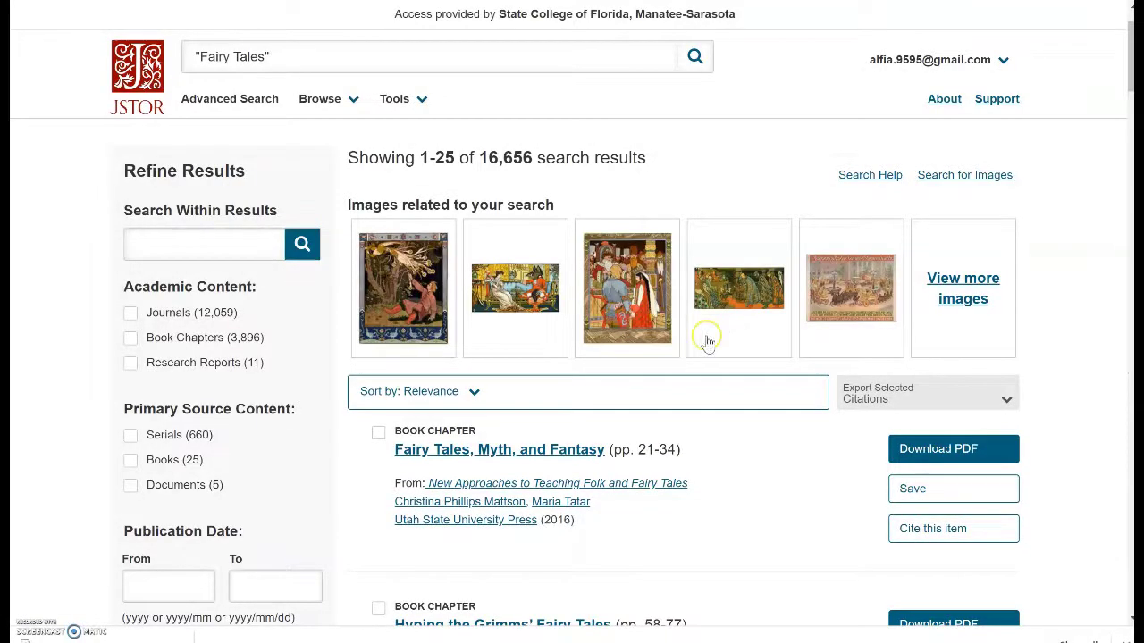
# - Review the refinement options for the search results and expand the full list of subjects
pyautogui.click(1054, 310)
pyautogui.scroll(-3, 1131, 623)
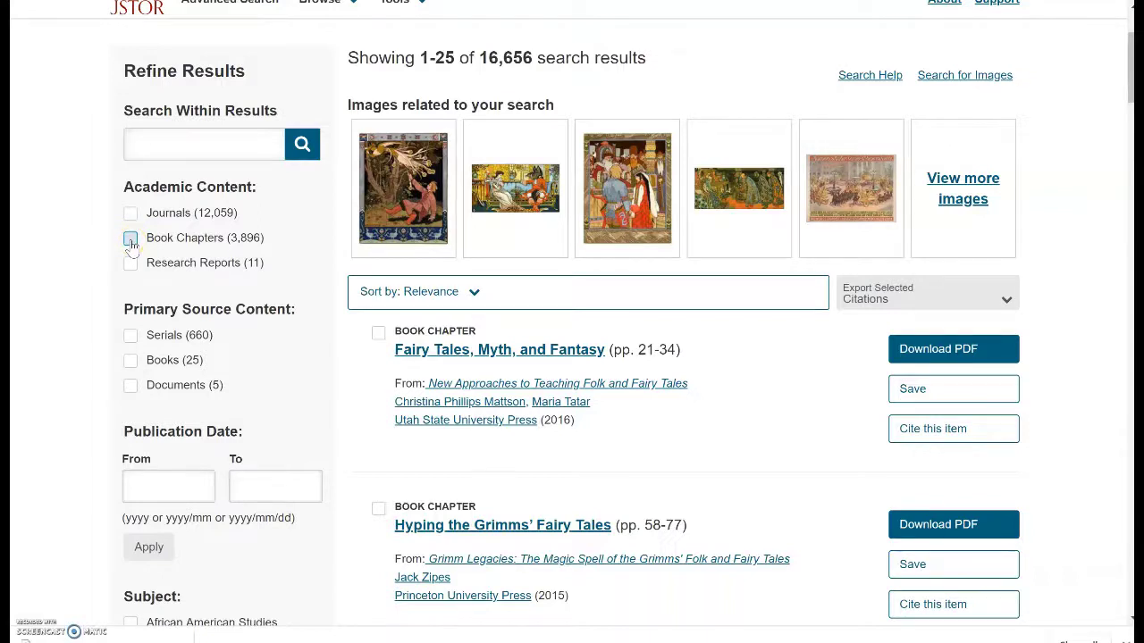
pyautogui.click(89, 374)
pyautogui.scroll(-3, 572, 321)
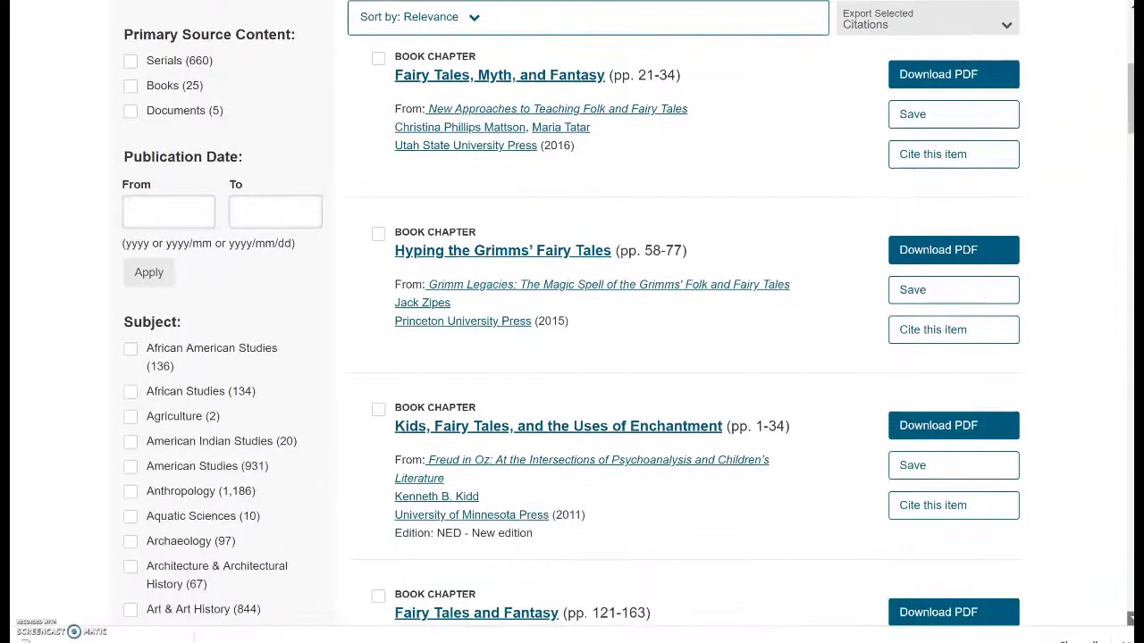
pyautogui.scroll(-2, 907, 409)
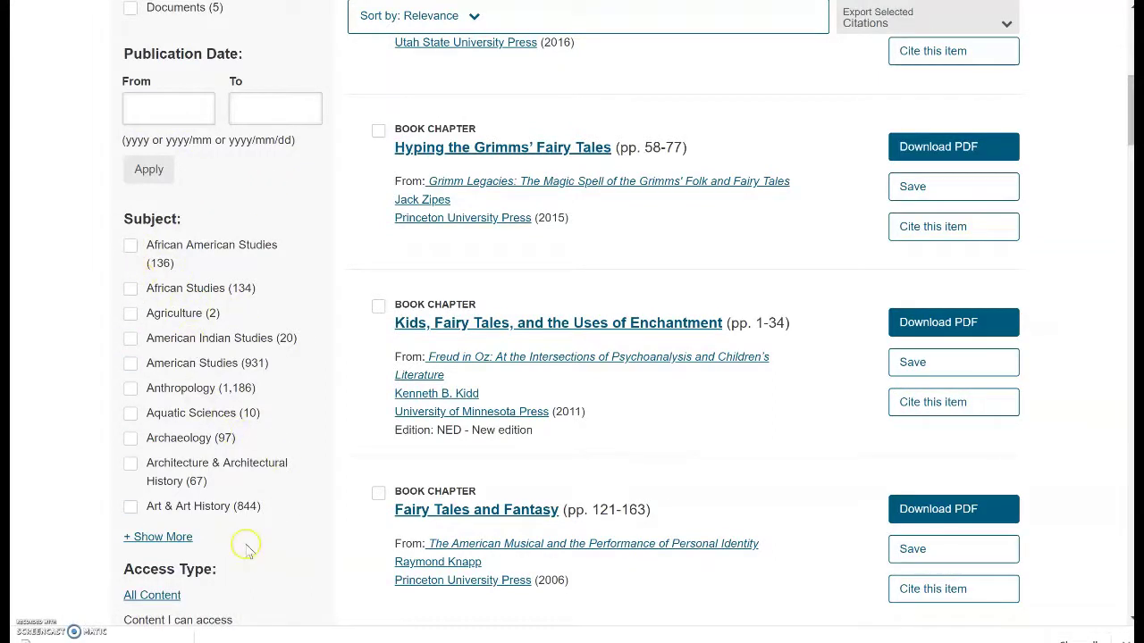
pyautogui.click(157, 539)
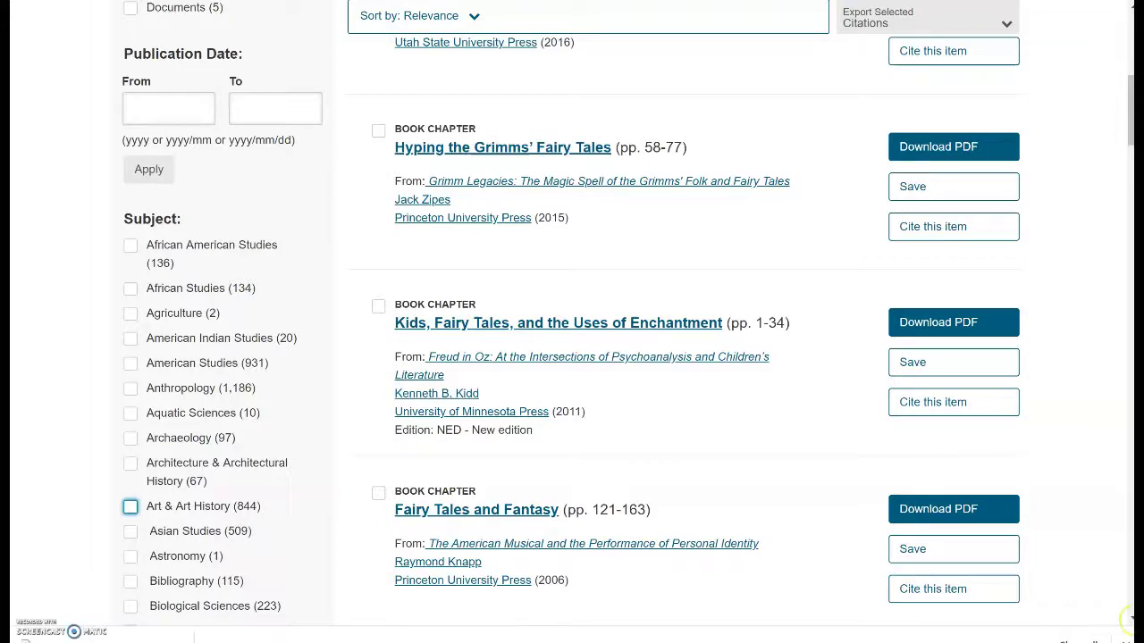
# - Limit the search results to the Feminist & Women's Studies subject
pyautogui.scroll(-8, 1132, 625)
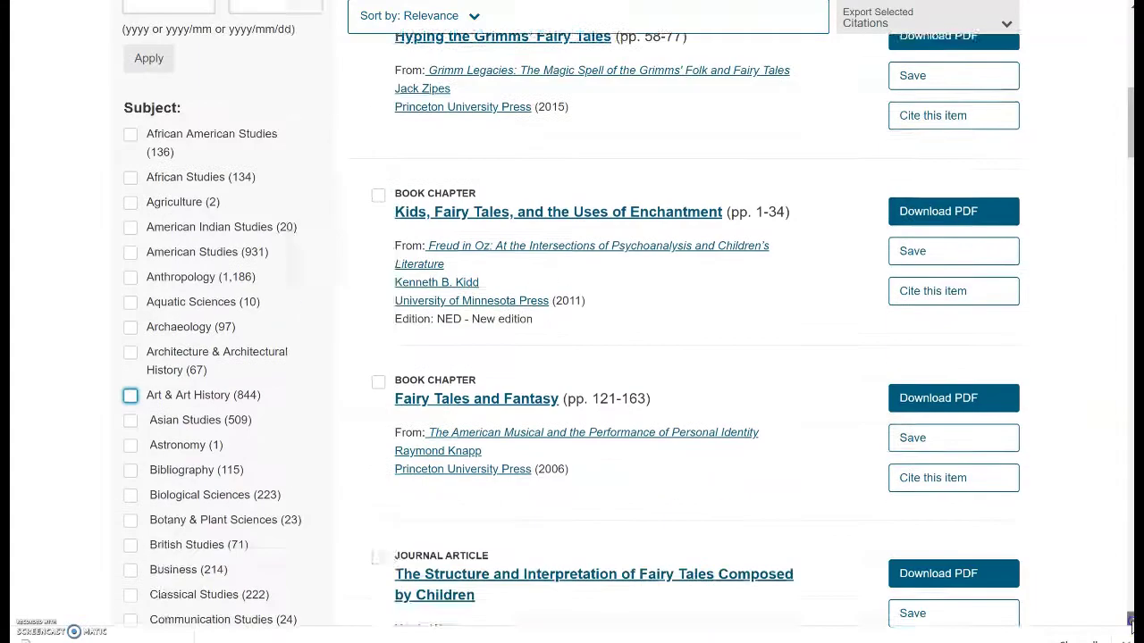
pyautogui.scroll(-1, 1132, 625)
pyautogui.scroll(-5, 1132, 626)
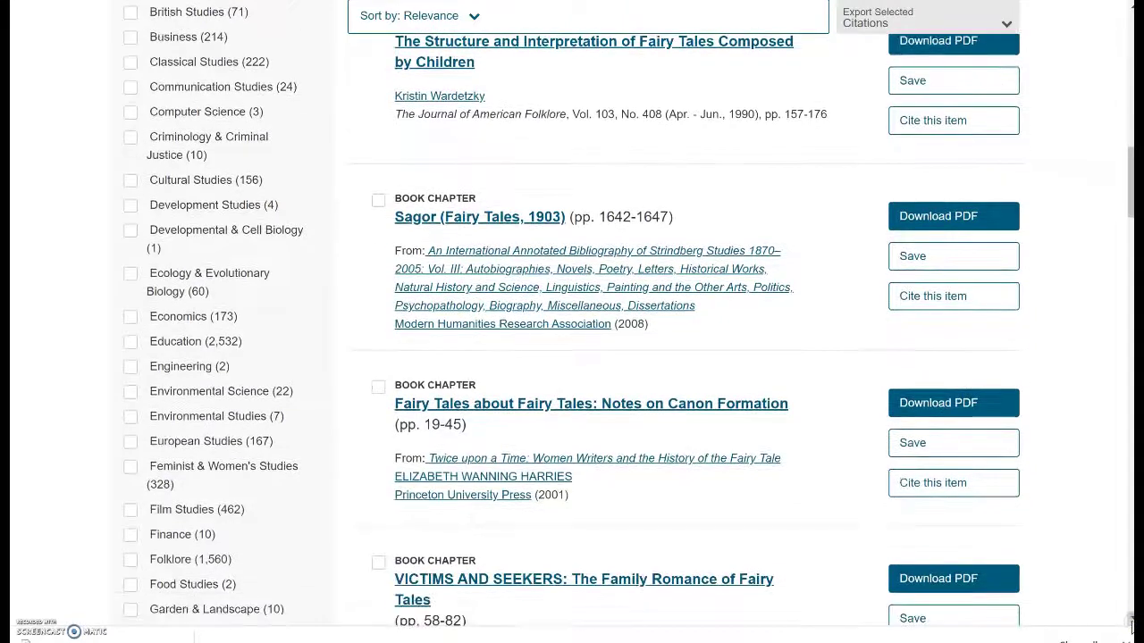
pyautogui.scroll(-1, 1131, 626)
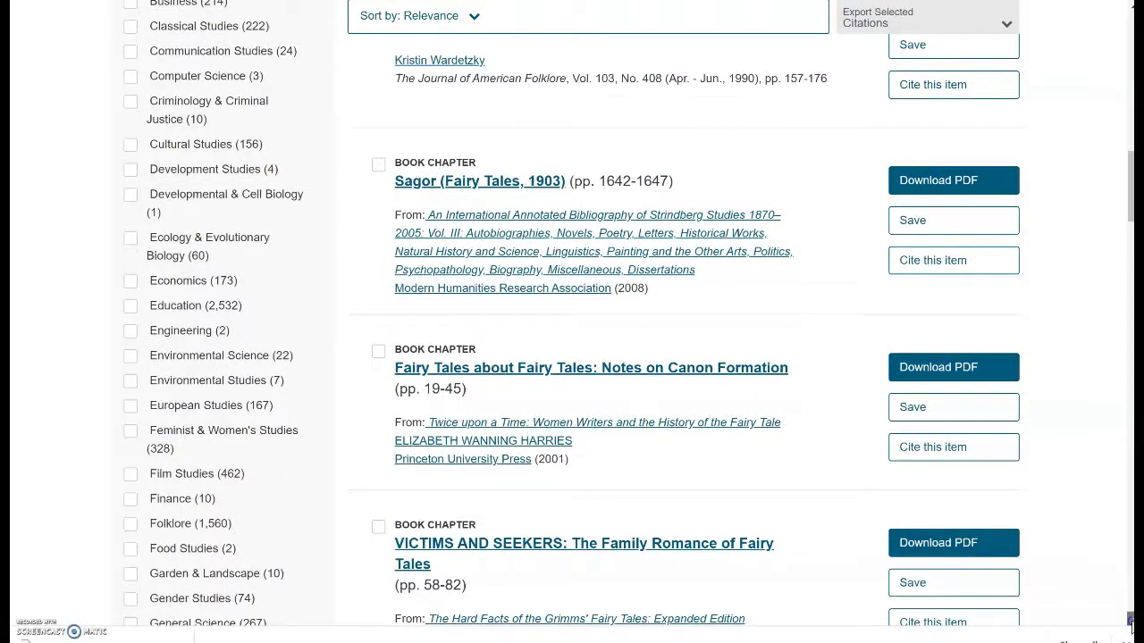
pyautogui.scroll(-1, 1132, 625)
pyautogui.scroll(-2, 1132, 625)
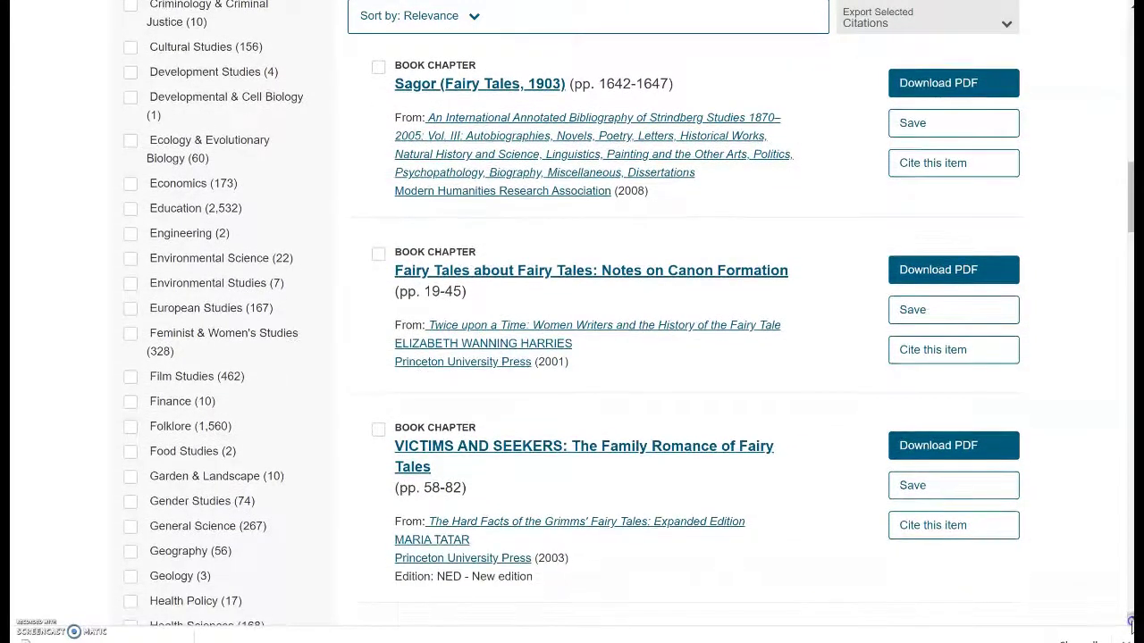
pyautogui.scroll(-1, 1132, 625)
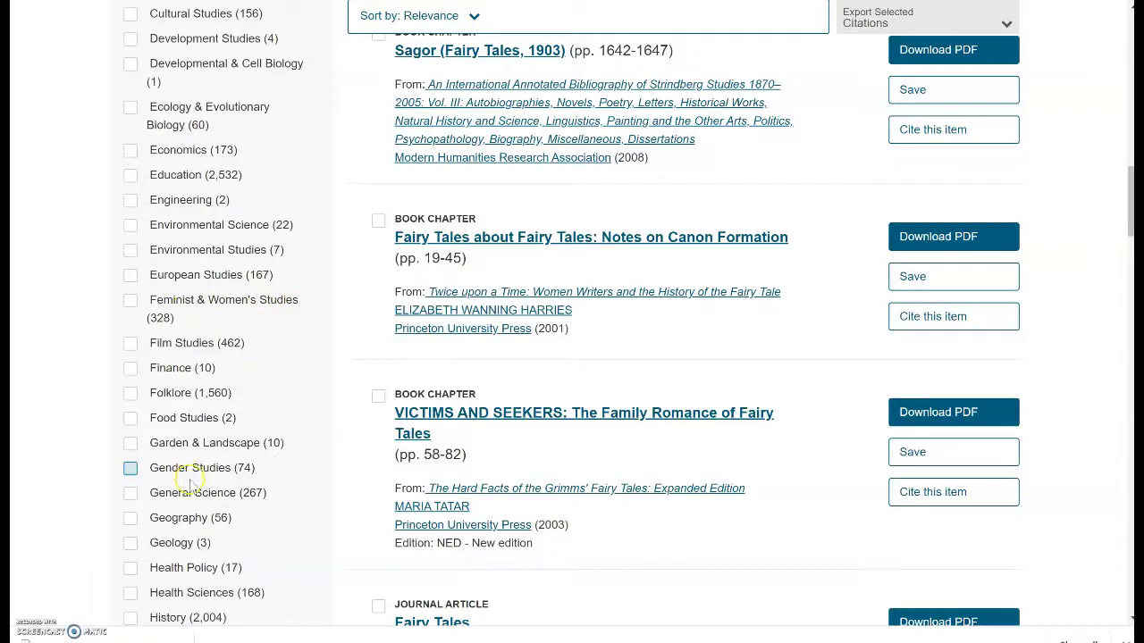
pyautogui.click(181, 311)
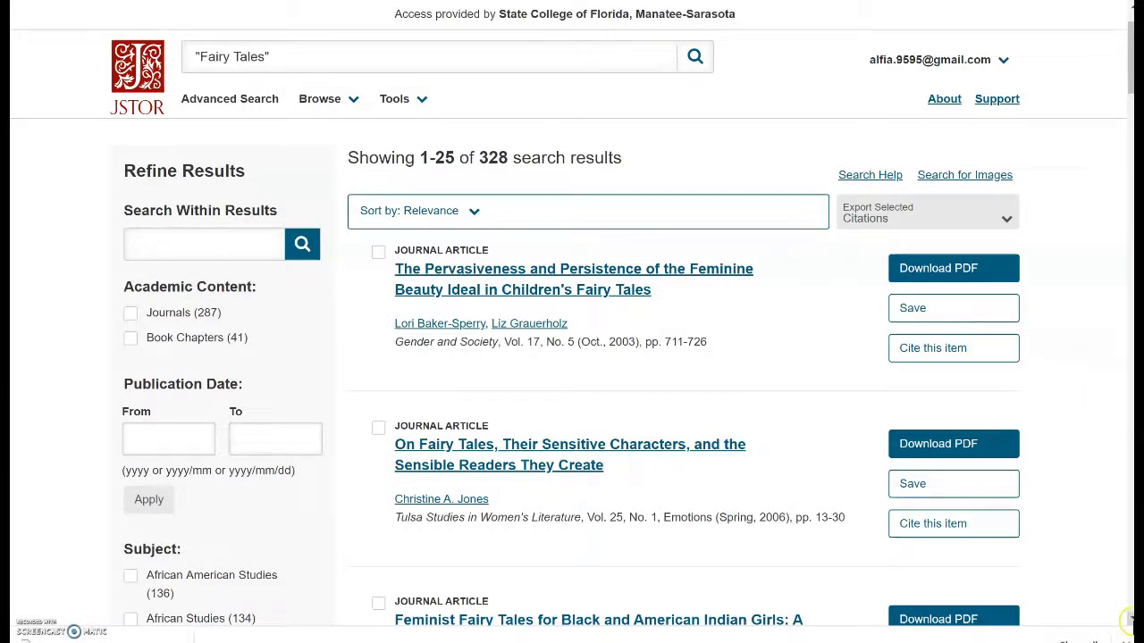
# - View the PDF of "On Fairy Tales, Their Sensitive Characters, and the Sensible Readers They Create", and close it
pyautogui.scroll(-2, 1127, 619)
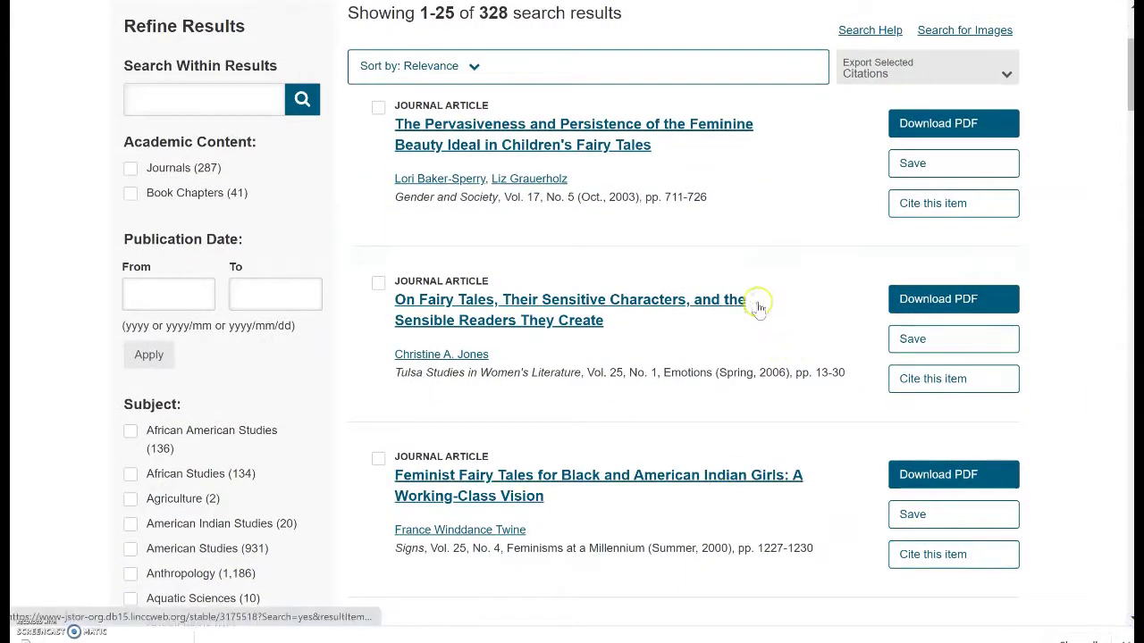
pyautogui.click(983, 309)
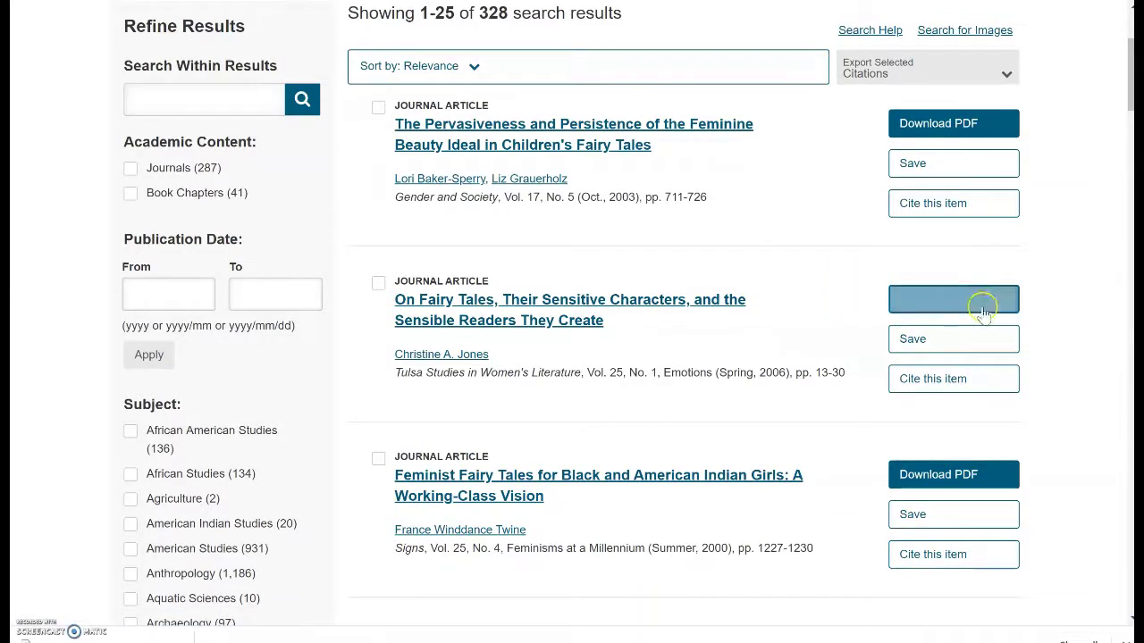
pyautogui.click(969, 312)
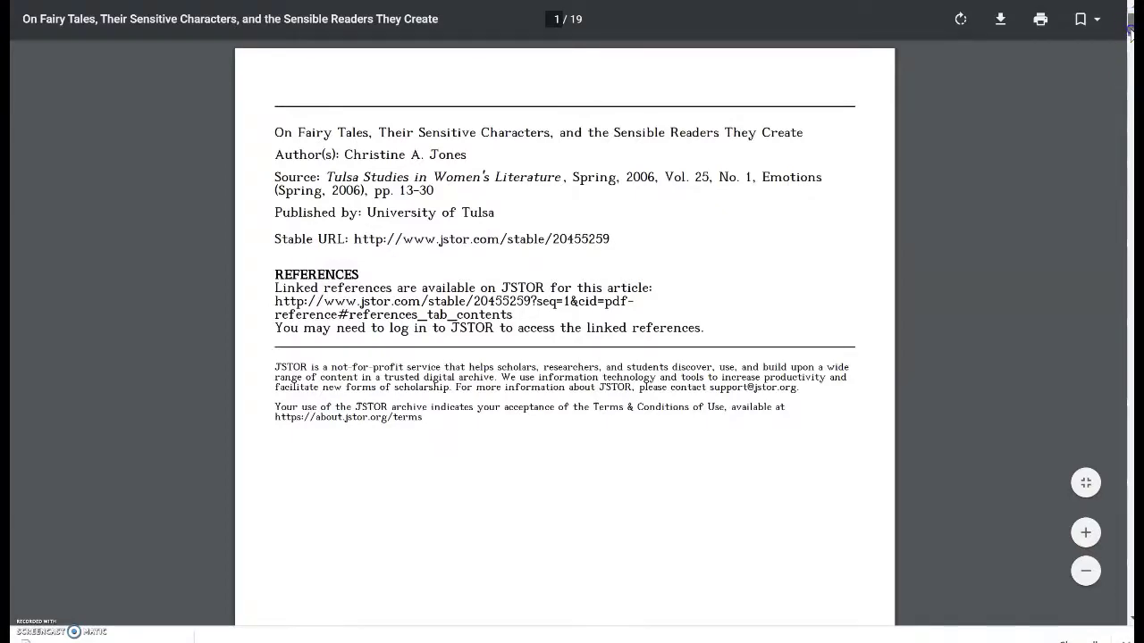
pyautogui.moveTo(1129, 30); pyautogui.dragTo(1106, 36)
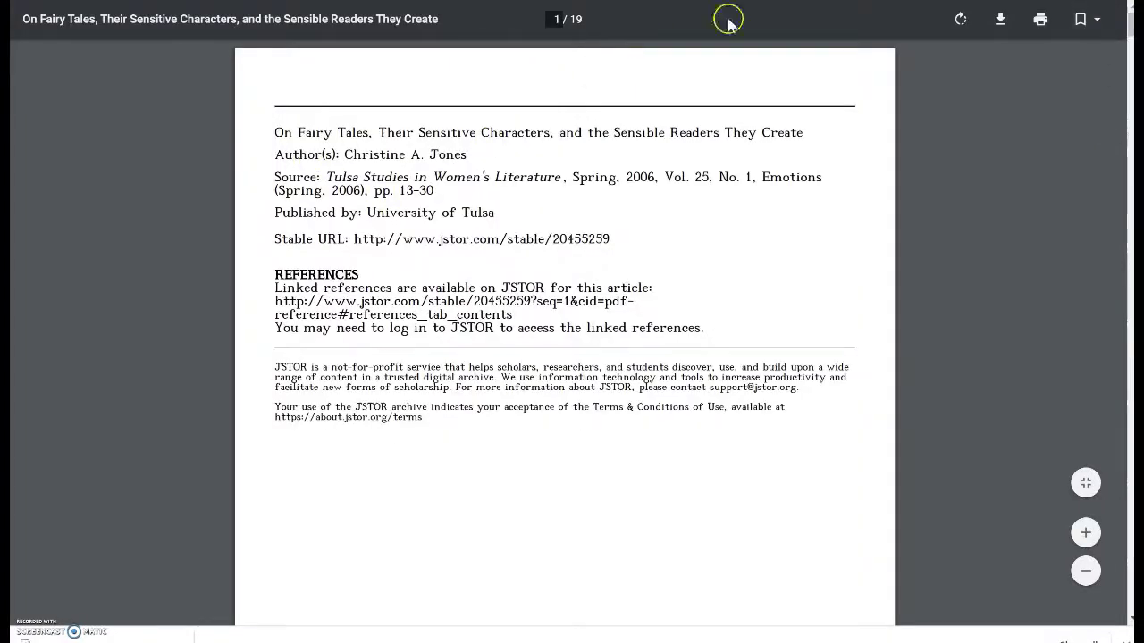
pyautogui.hotkey('ctrl', 'w')
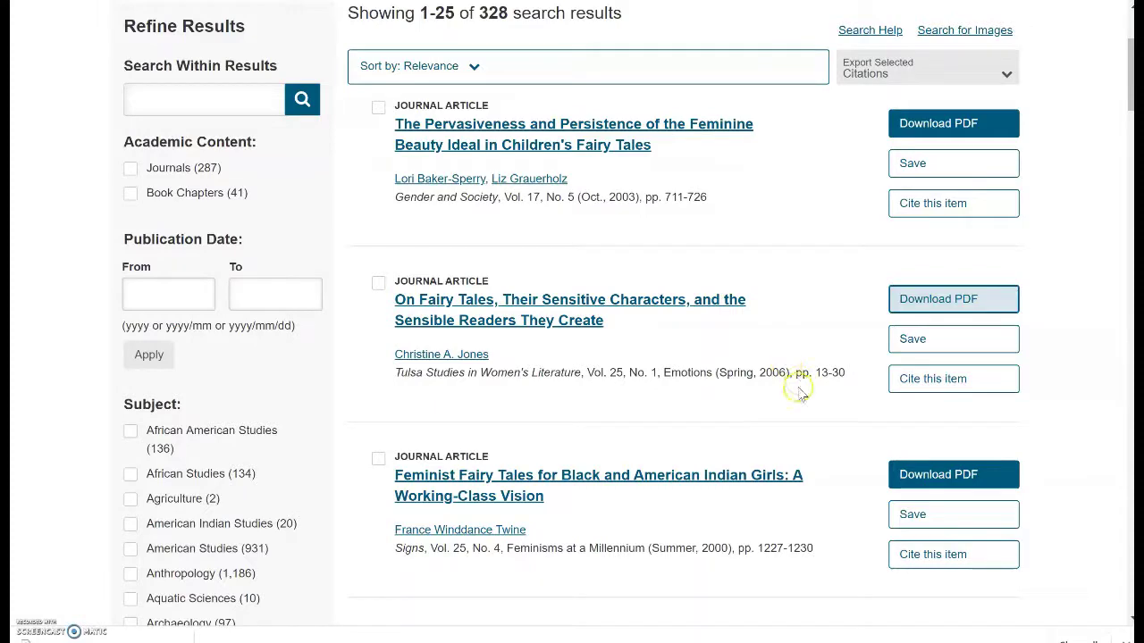
# - View the citation formats for the same article and consult the articles section of the library's MLA citation guide
pyautogui.click(950, 382)
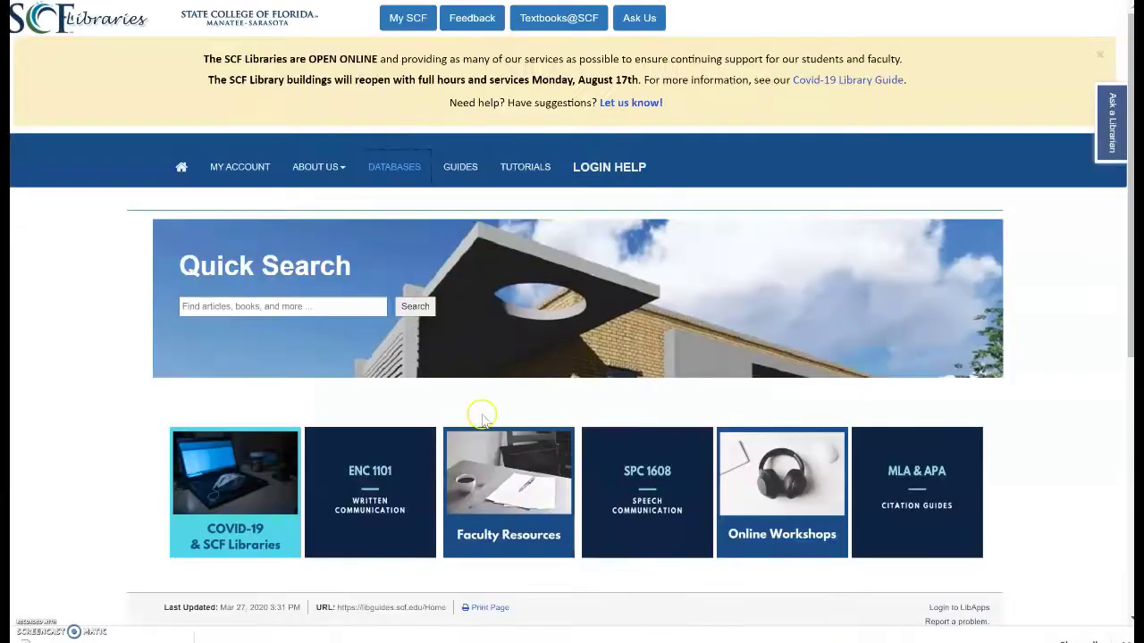
pyautogui.click(901, 526)
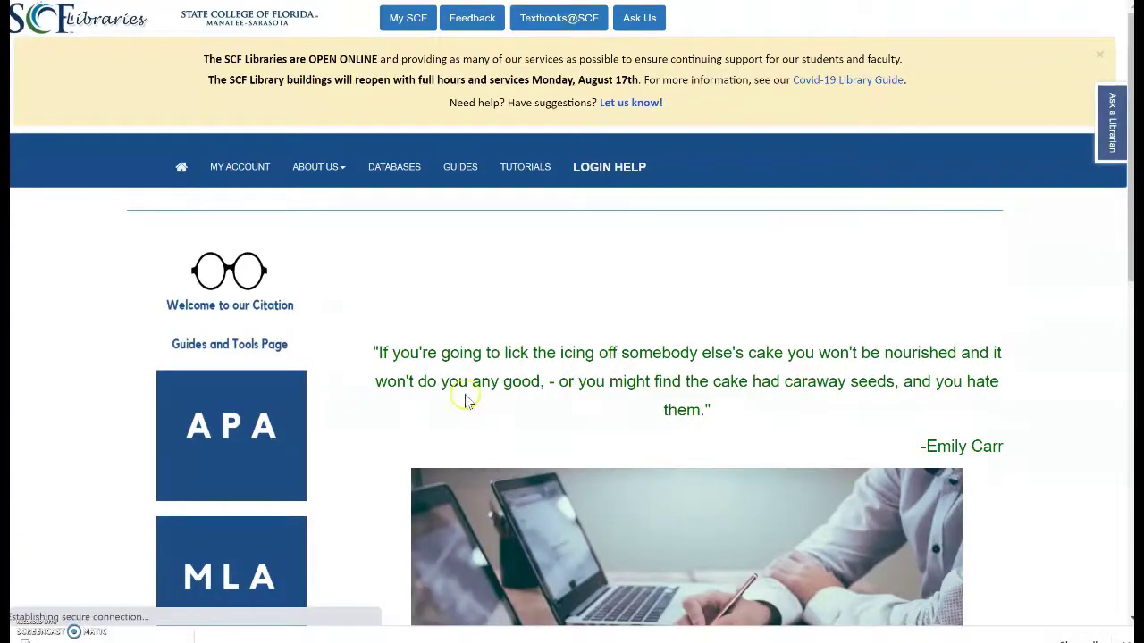
pyautogui.click(244, 563)
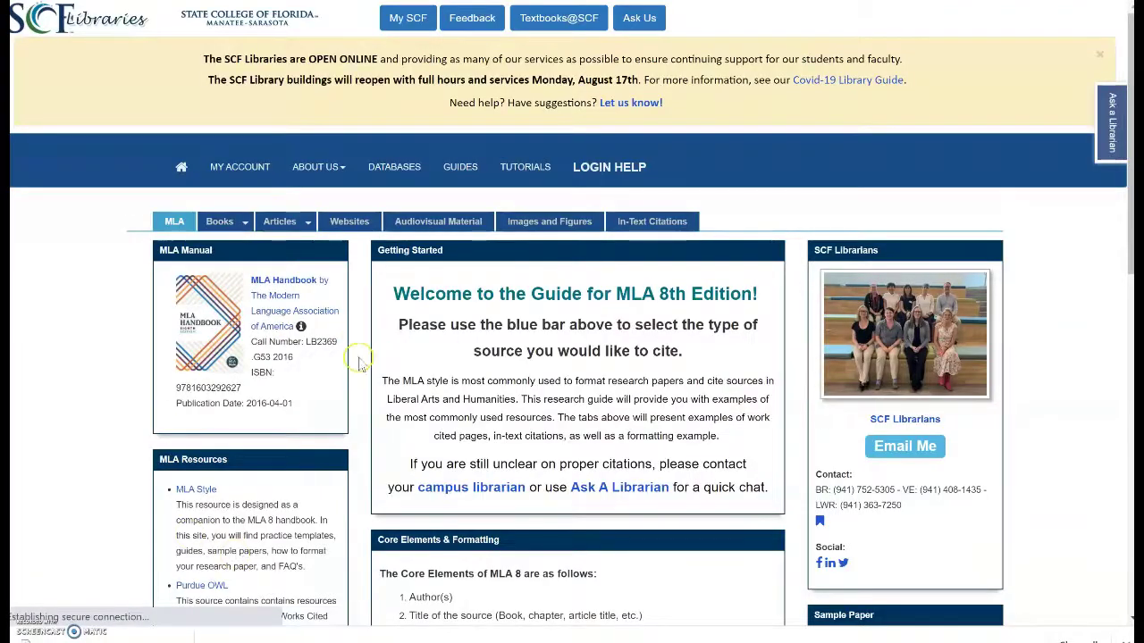
pyautogui.click(295, 223)
pyautogui.click(280, 261)
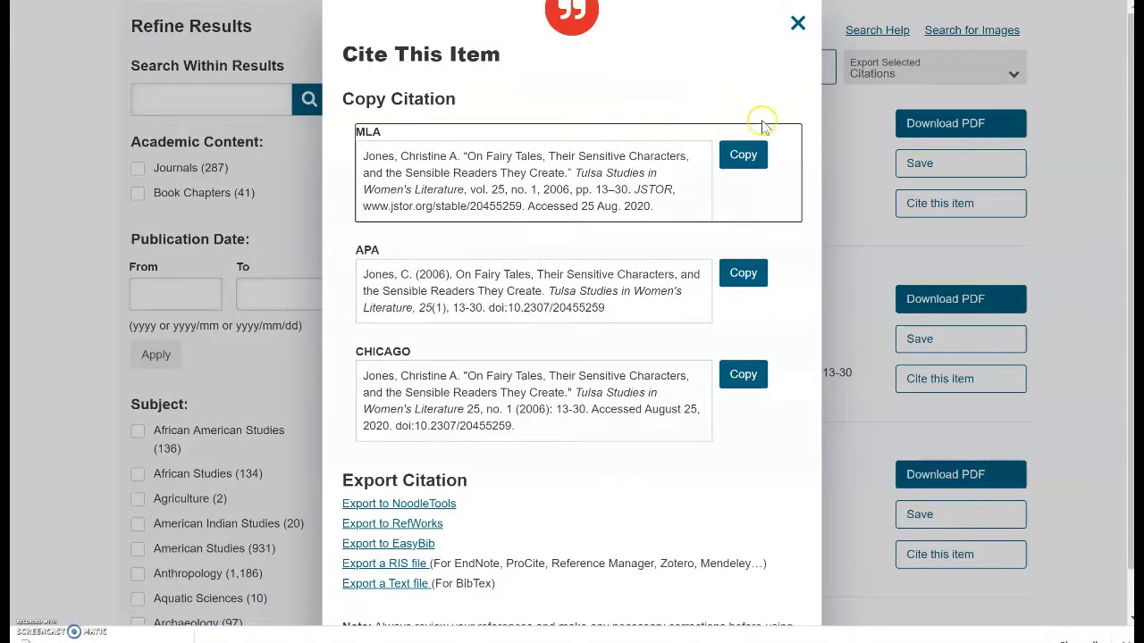
pyautogui.click(796, 34)
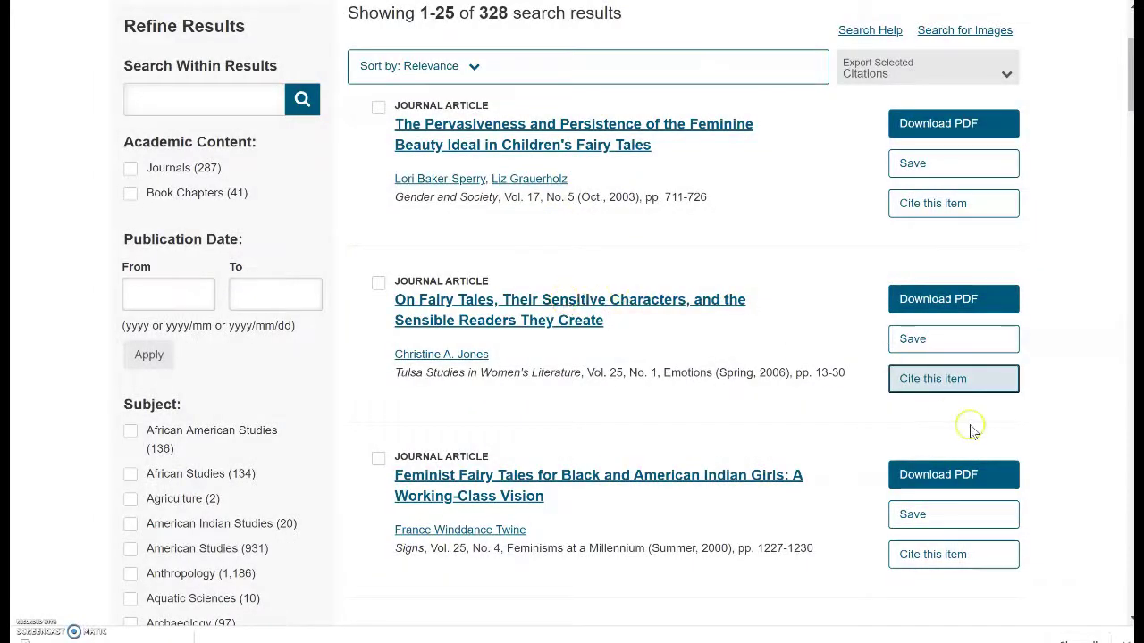
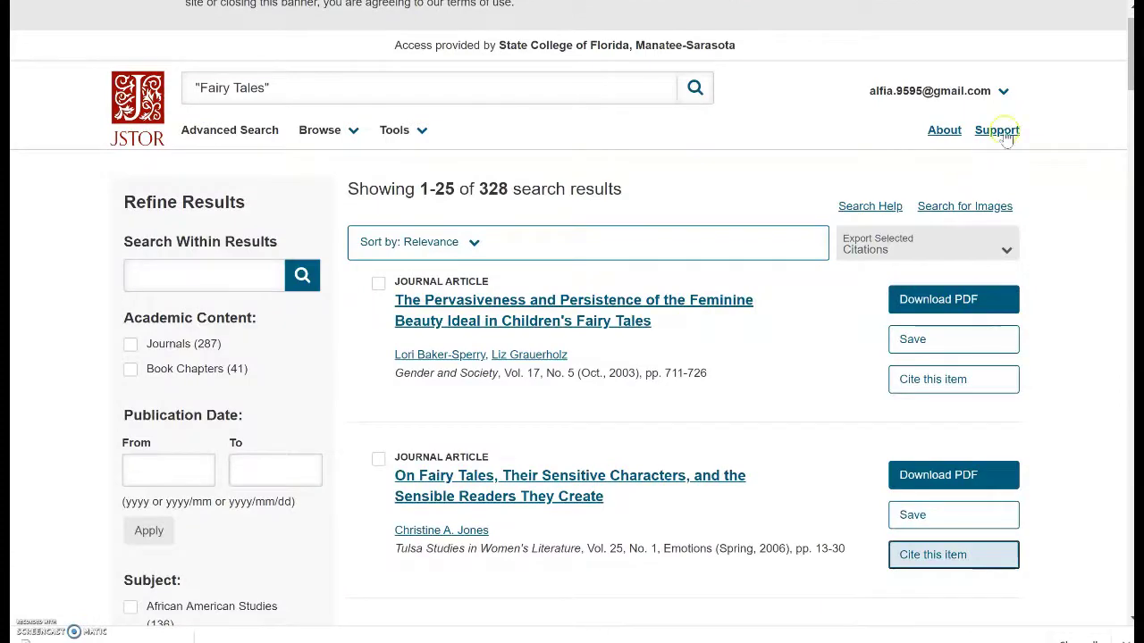
# - View the saved articles in the JSTOR account's Workspace and return to the "Fairy Tales" search results
pyautogui.click(1002, 93)
pyautogui.click(912, 179)
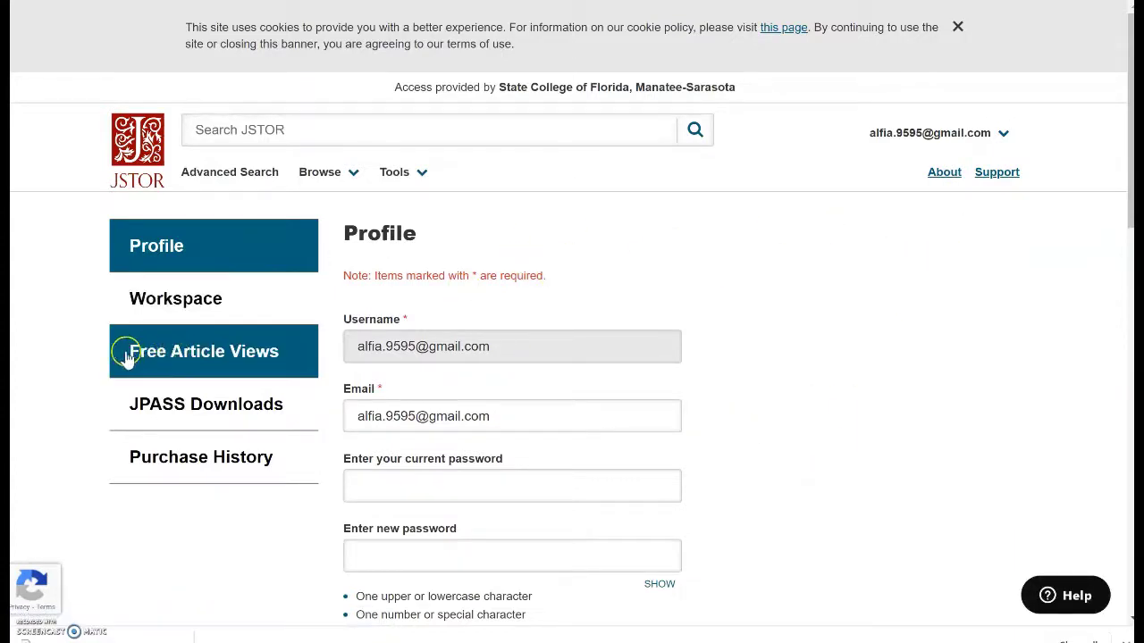
pyautogui.click(187, 304)
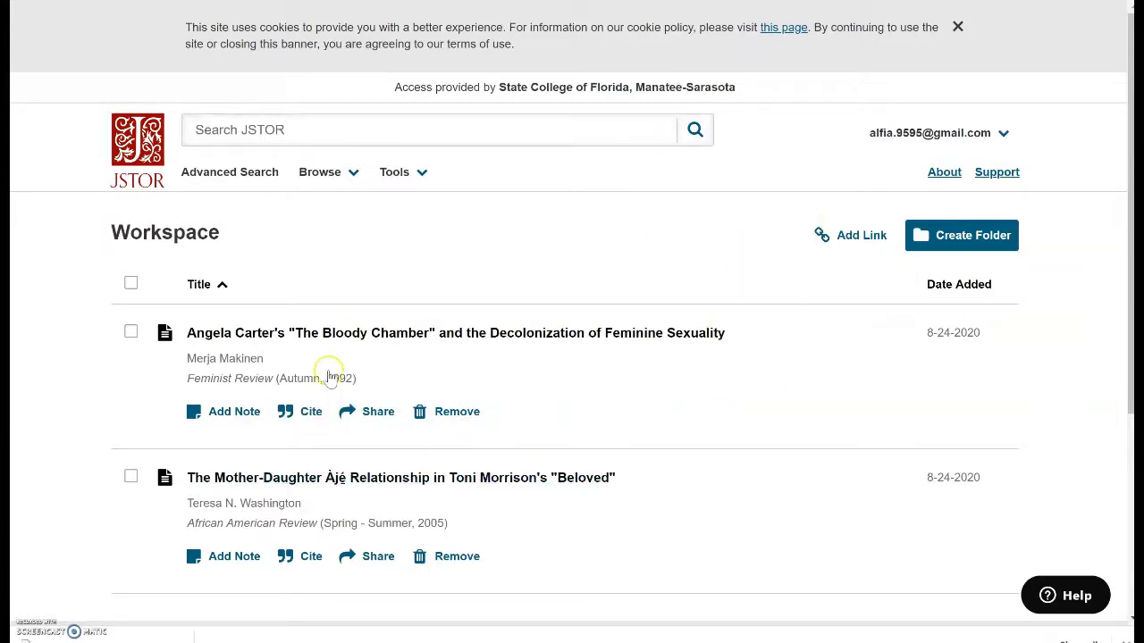
pyautogui.click(869, 133)
pyautogui.click(736, 125)
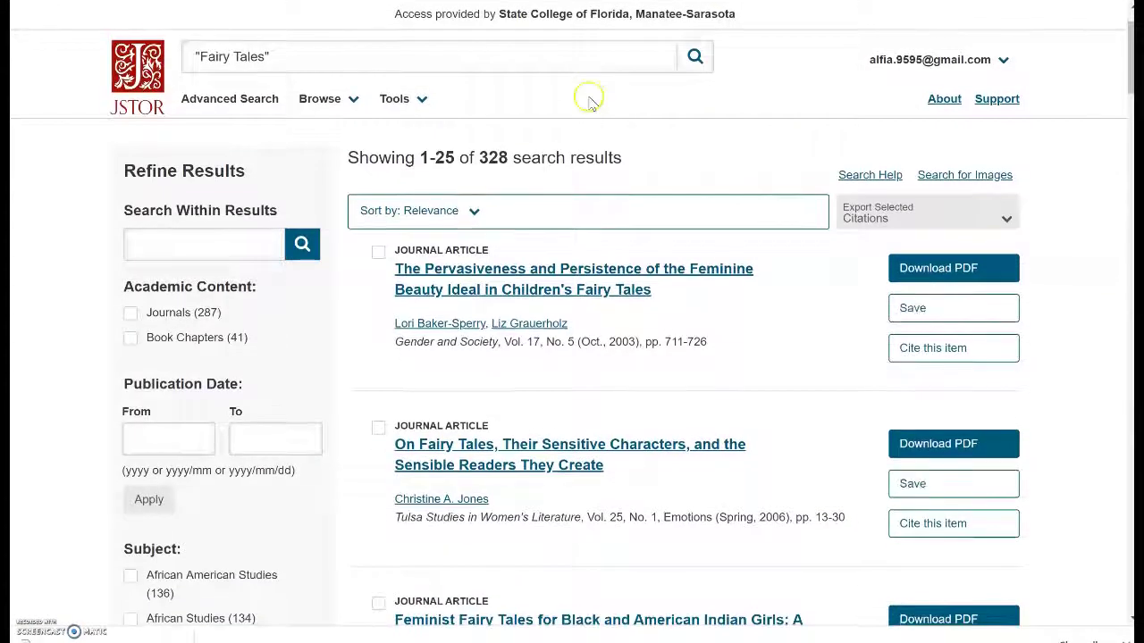
# - Start an advanced search with the exact phrase "fairy tales", in quotation marks, as the first keyword in all fields
pyautogui.click(253, 105)
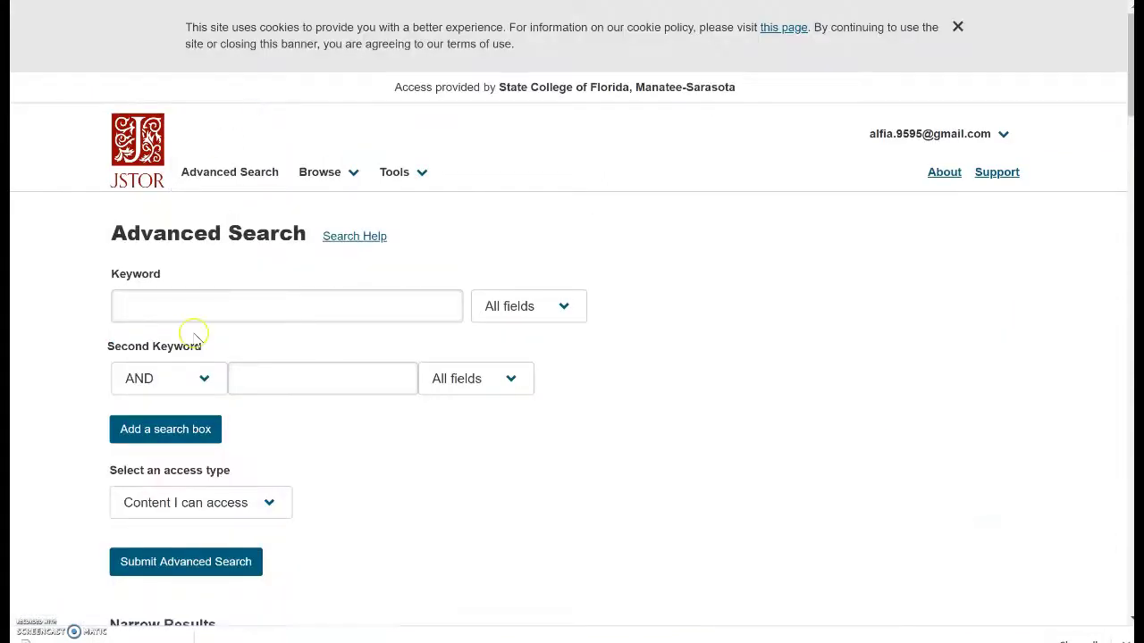
pyautogui.click(169, 297)
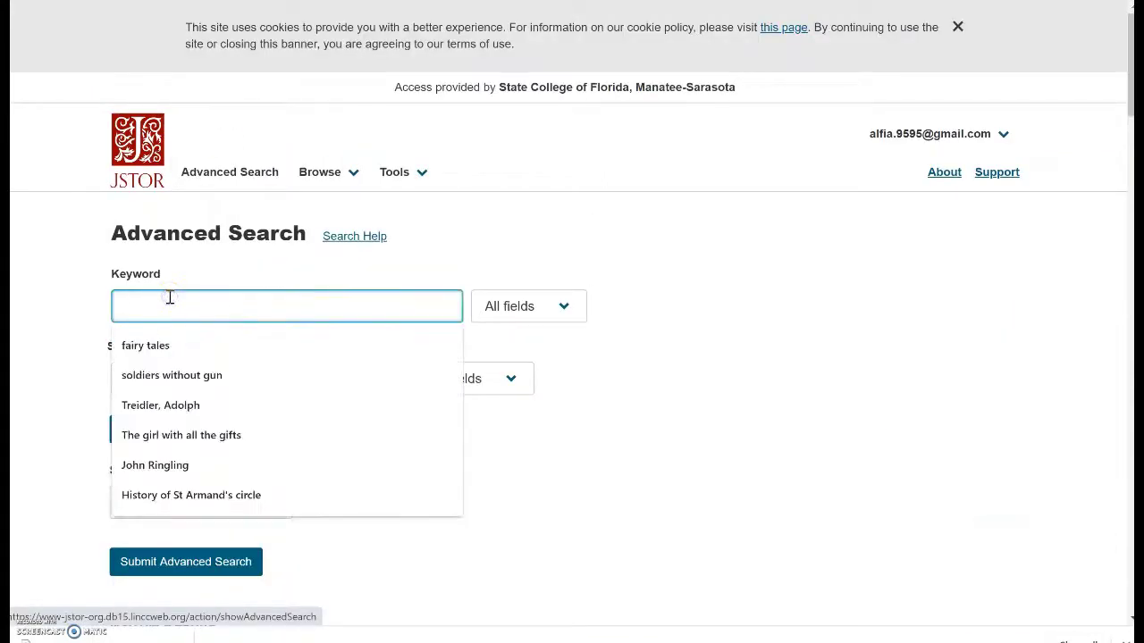
pyautogui.click(125, 345)
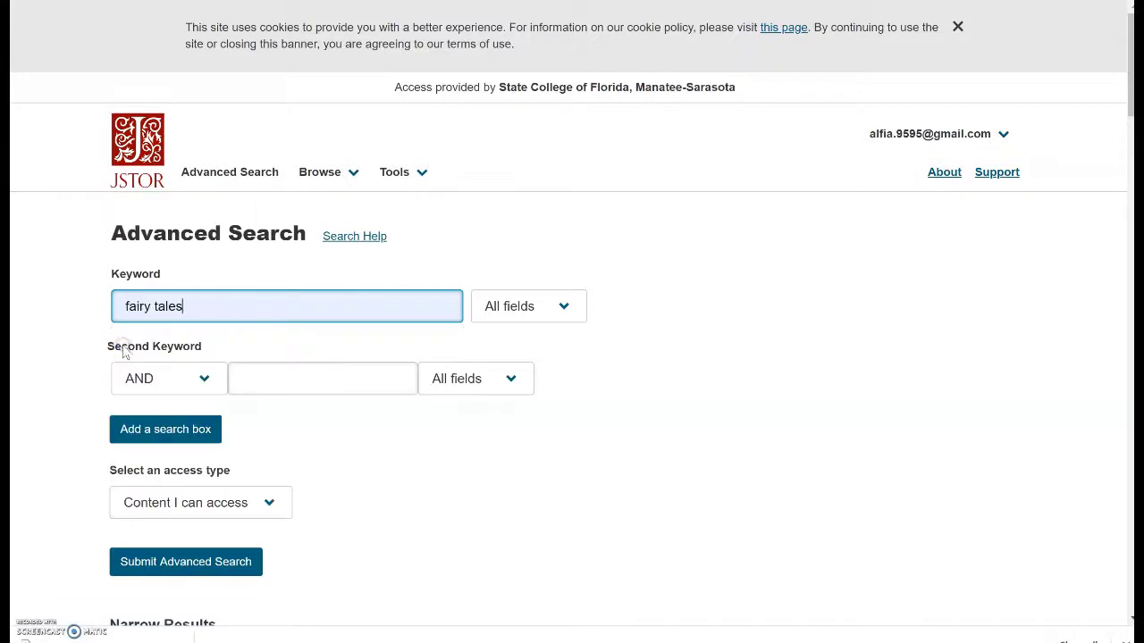
pyautogui.write('"')
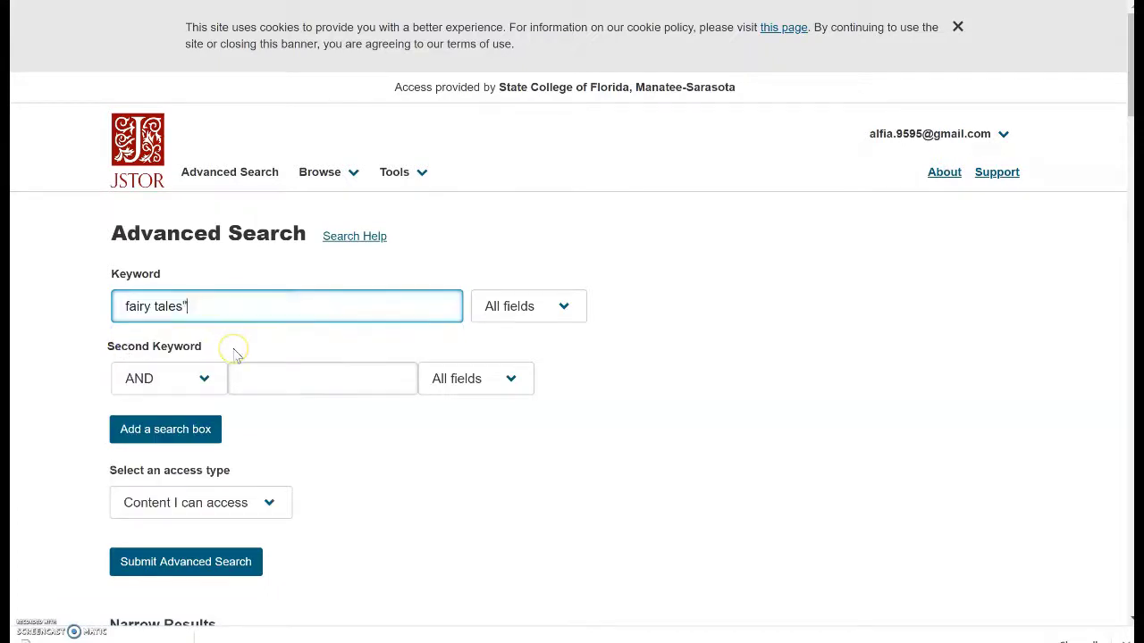
pyautogui.click(126, 305)
pyautogui.write('"')
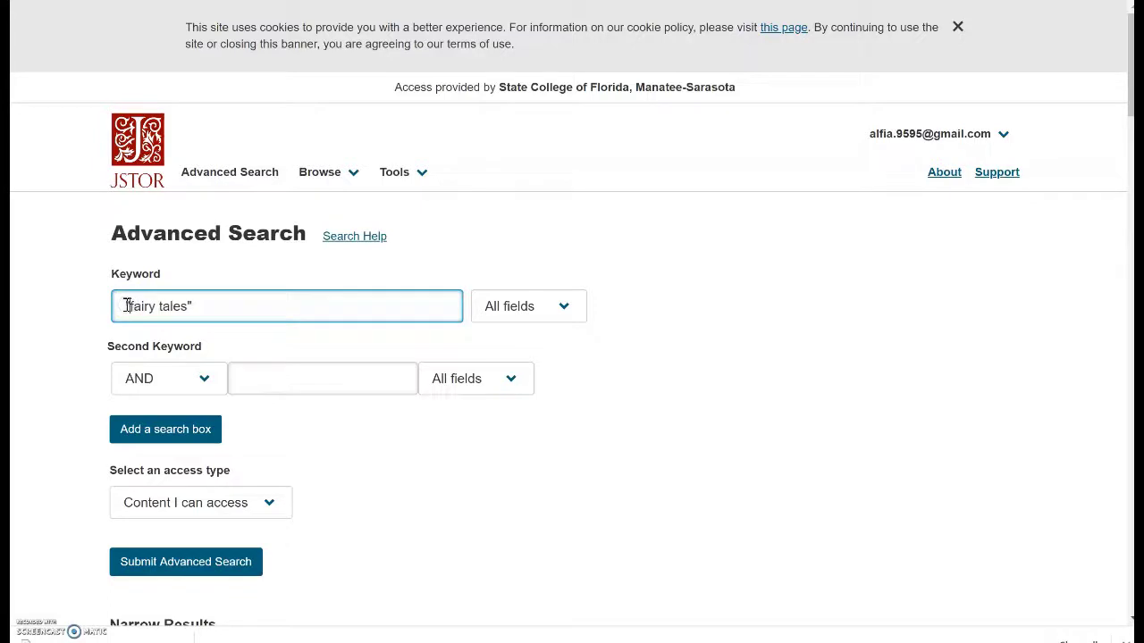
# - Enter Feminism as the second keyword and Angela Carter as an added third keyword, both combined with AND
pyautogui.click(257, 385)
pyautogui.write('Feminism')
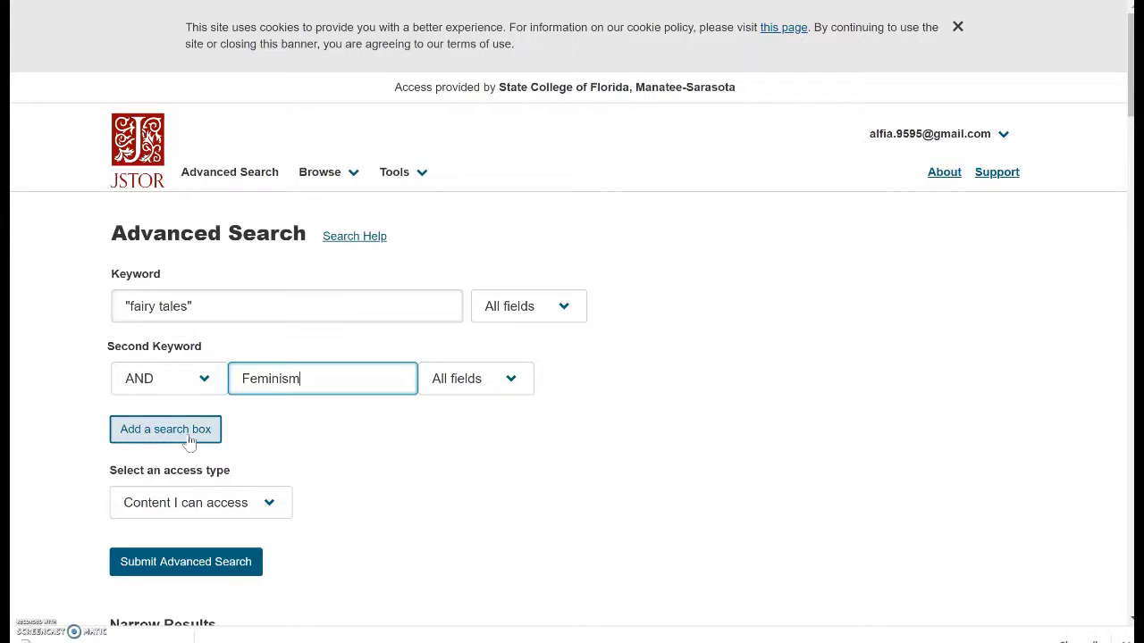
pyautogui.click(188, 440)
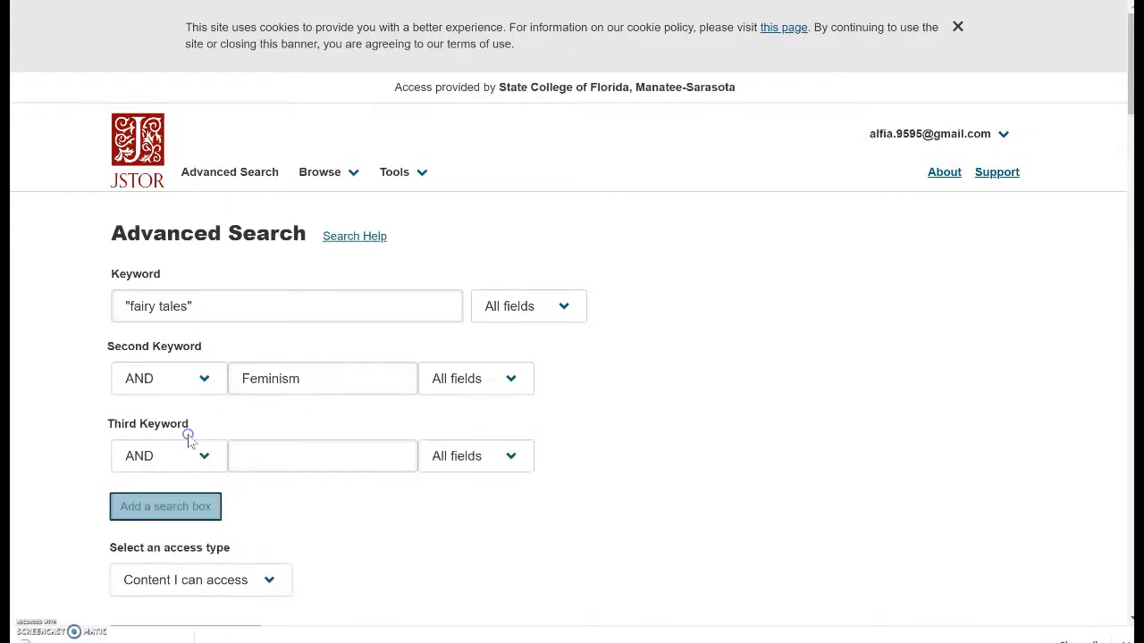
pyautogui.click(256, 455)
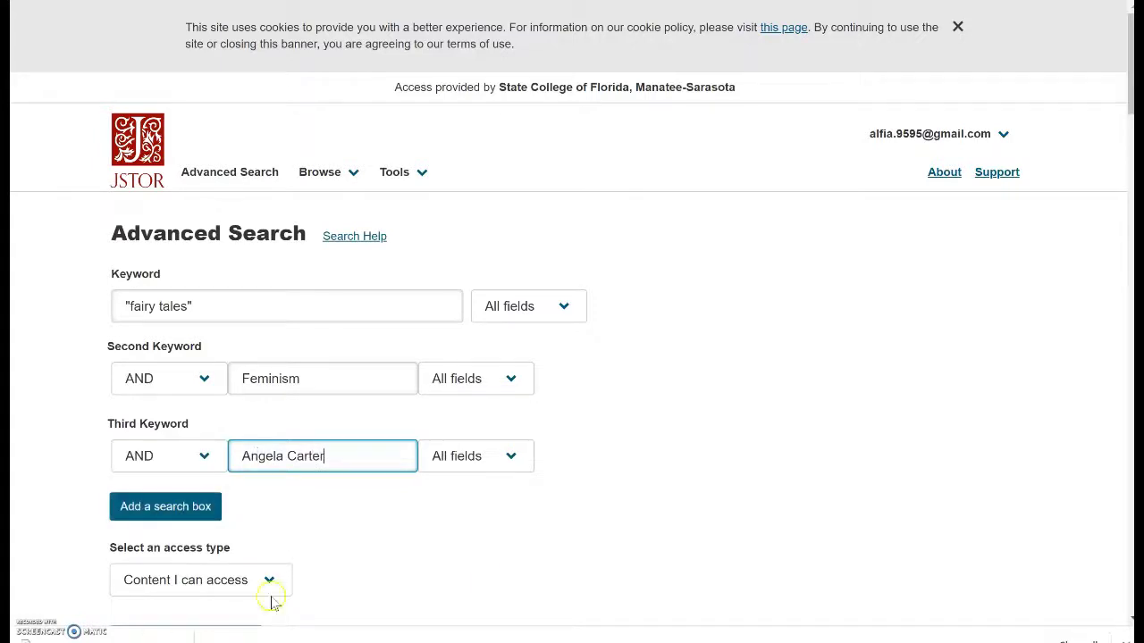
# - Submit the advanced search for content I can access and look through the first results
pyautogui.scroll(-2, 1102, 640)
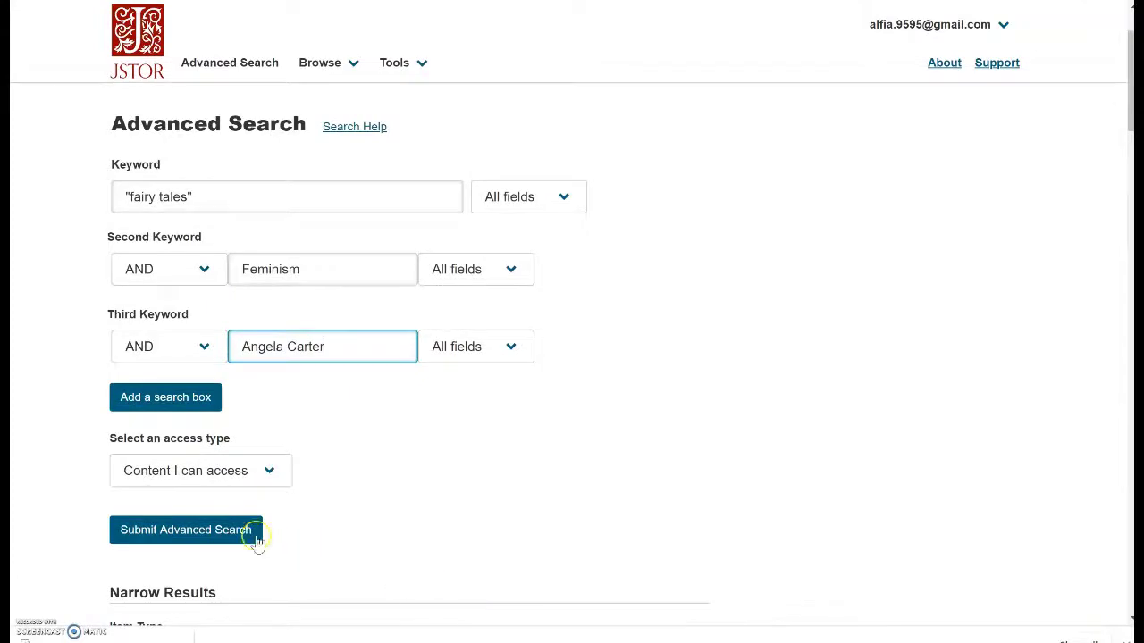
pyautogui.click(223, 532)
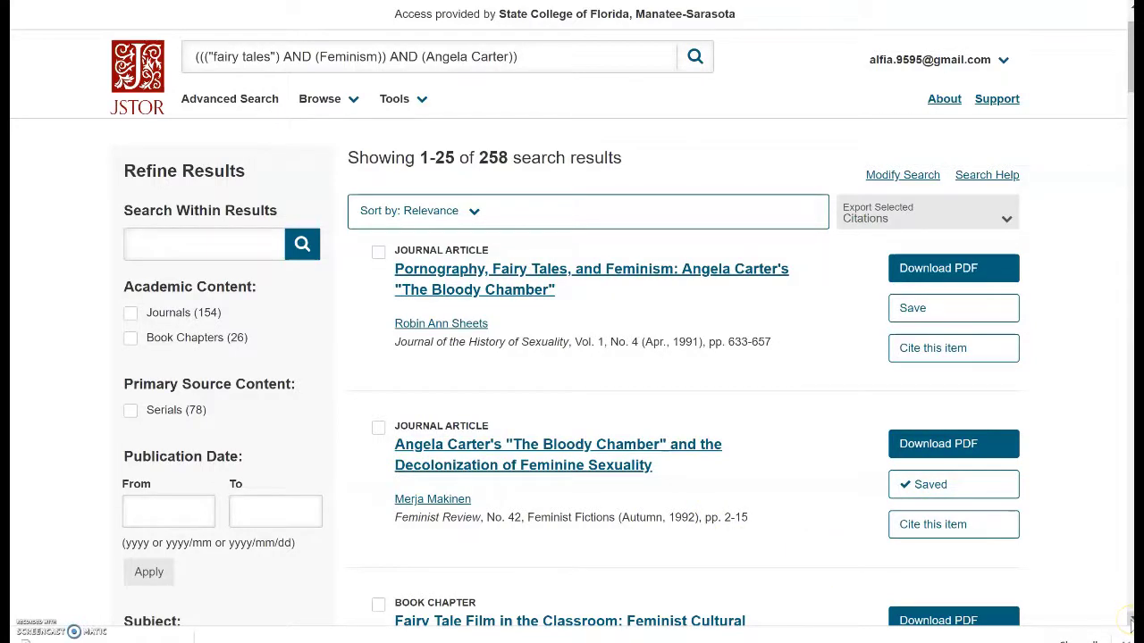
pyautogui.scroll(-2, 572, 322)
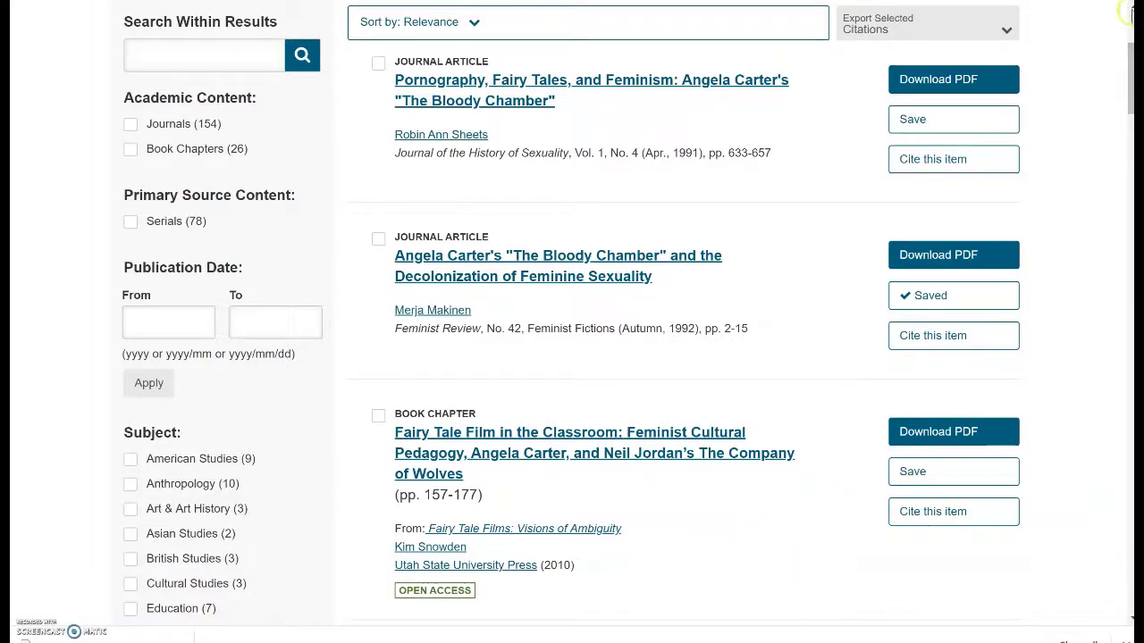
pyautogui.scroll(3, 1132, 13)
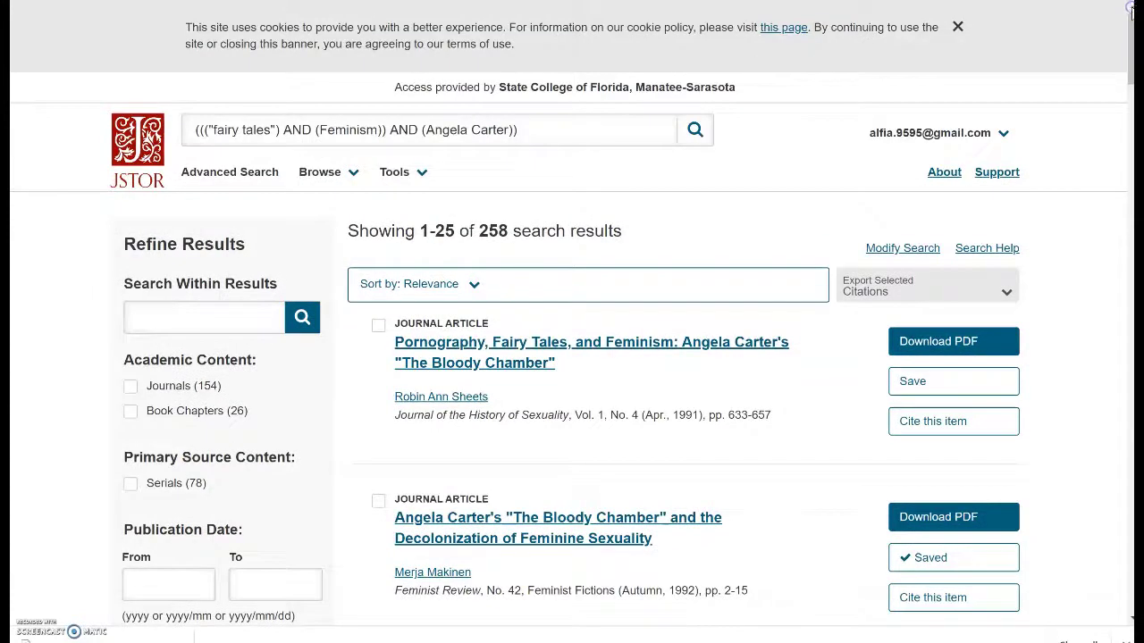